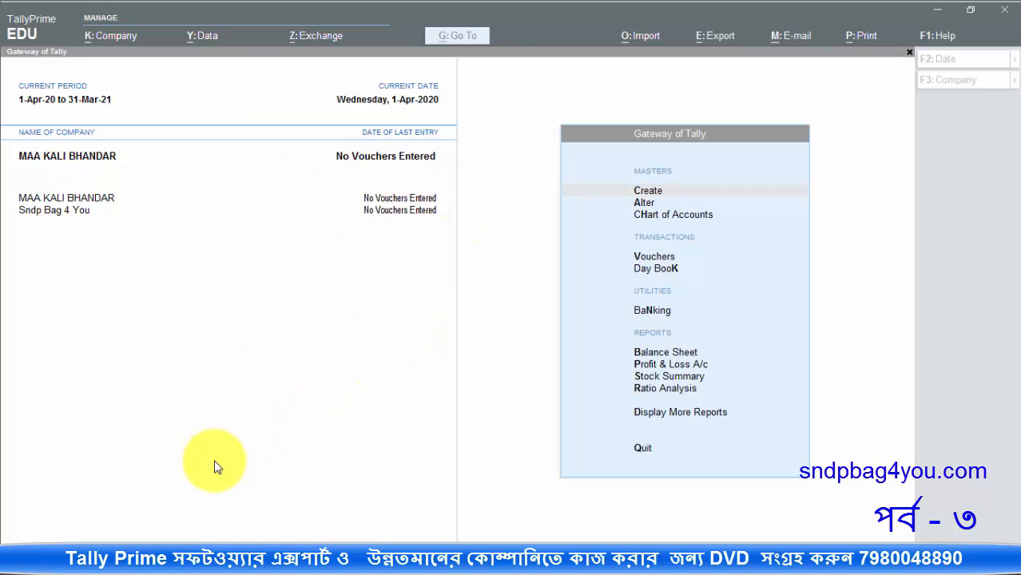
Step: Switch to the browser and open the Alter Company tutorial in the sndpbag4you.com Tally Prime section
left_click(197, 559)
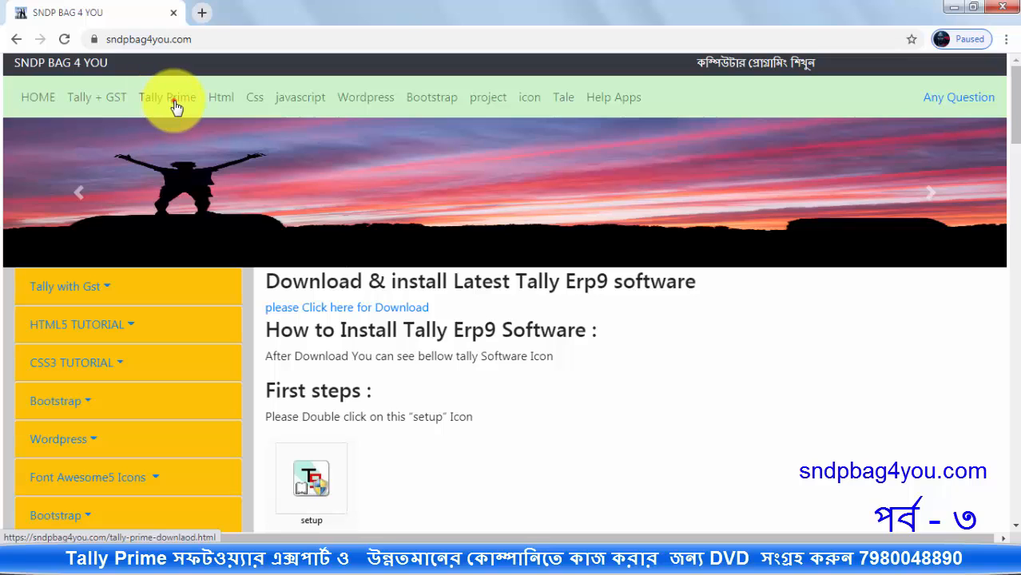
left_click(176, 105)
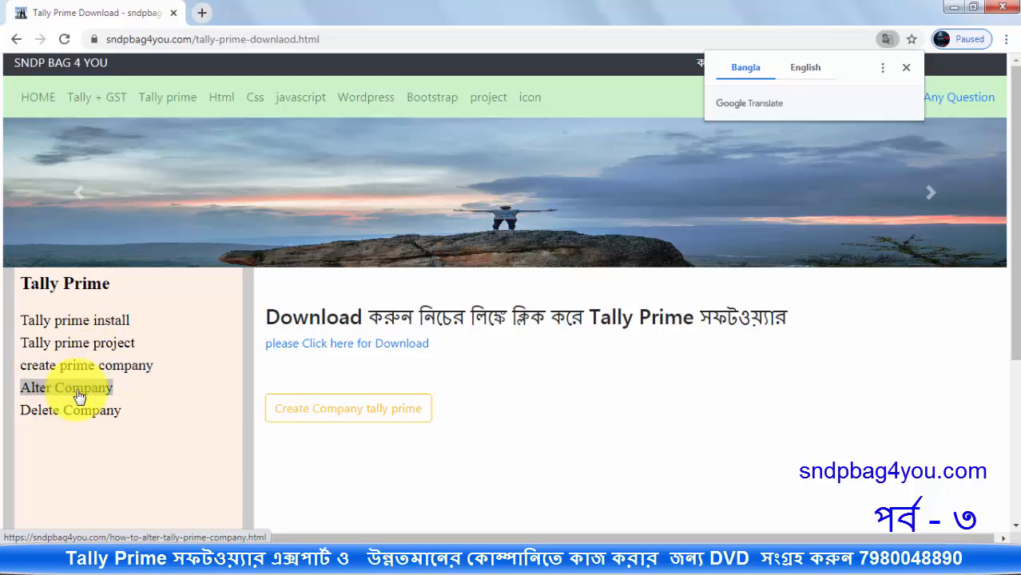
left_click(77, 393)
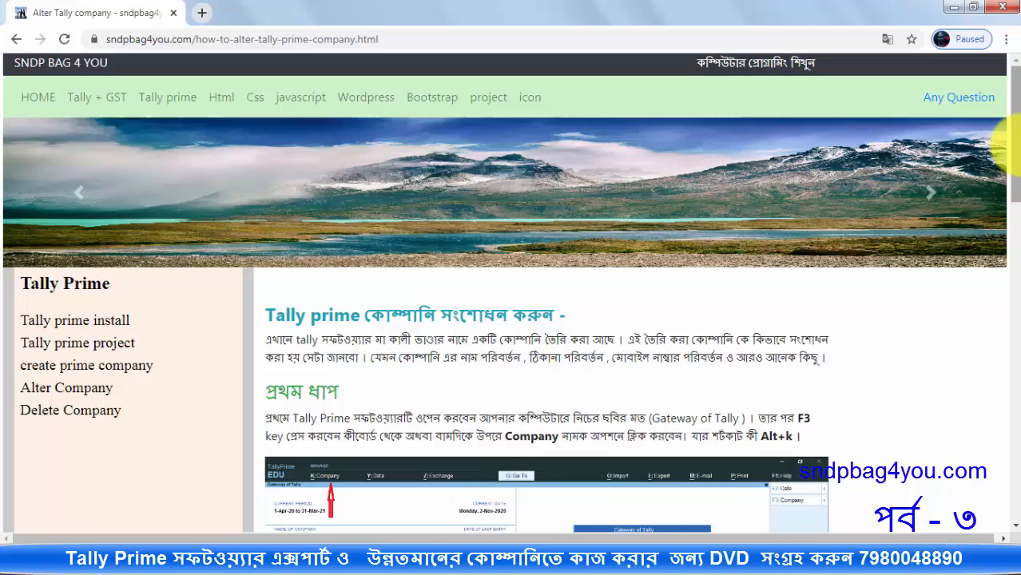
left_click_drag(1013, 148, 1013, 186)
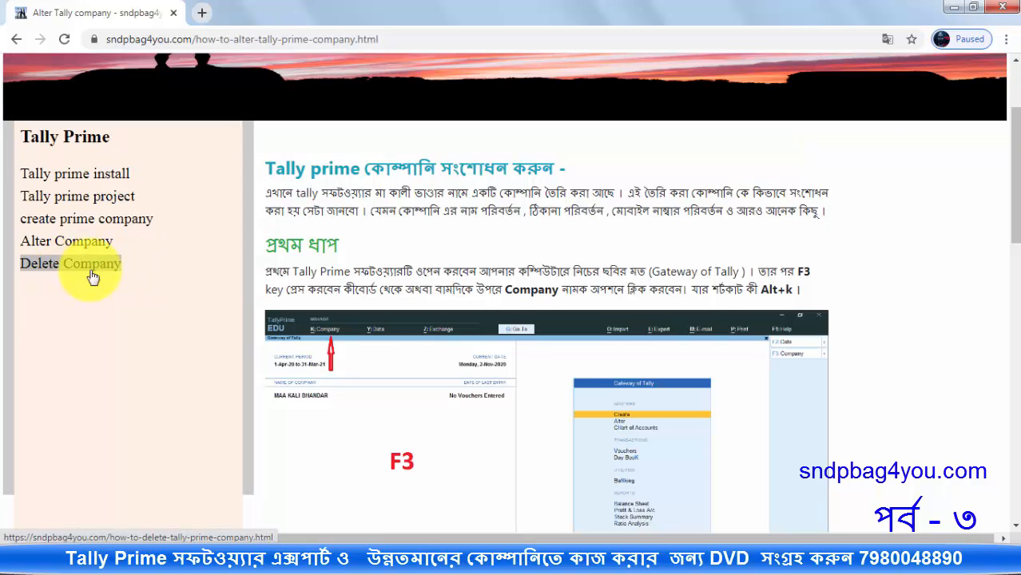
Step: Switch back to TallyPrime and open the company Sndp Bag 4 You for alteration
mouse_move(394, 559)
left_click(395, 527)
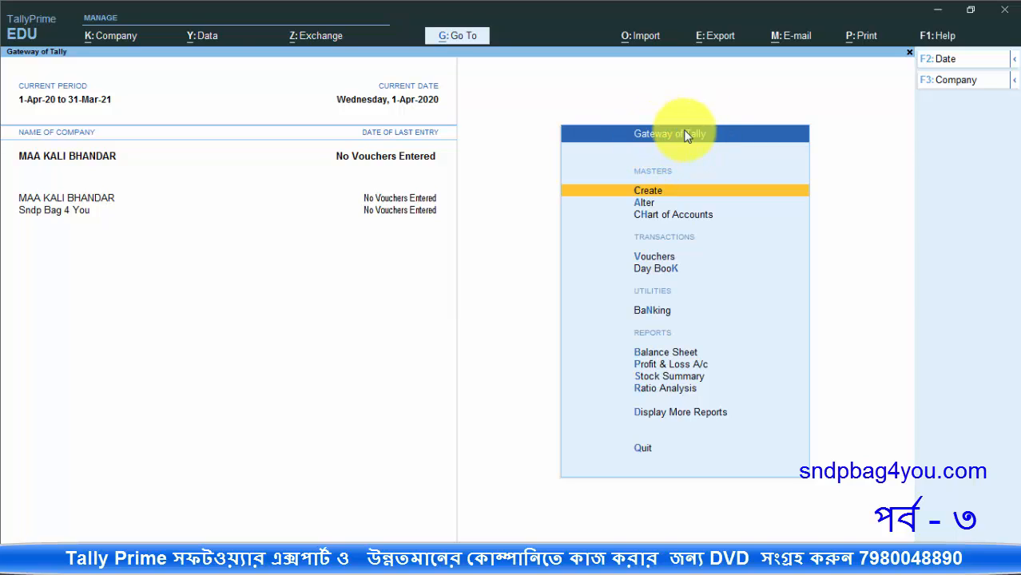
key("F3")
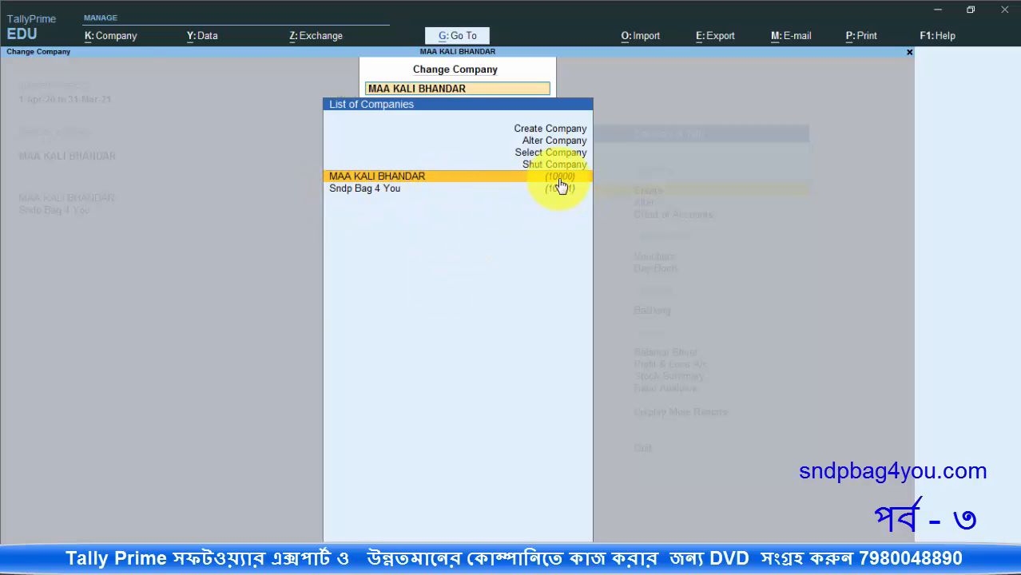
left_click(534, 140)
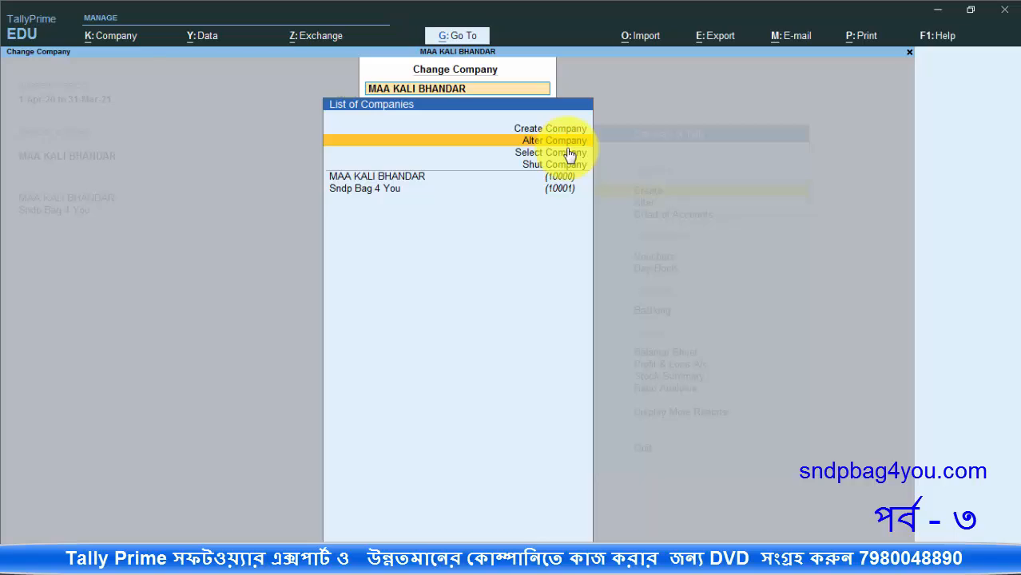
key("Return")
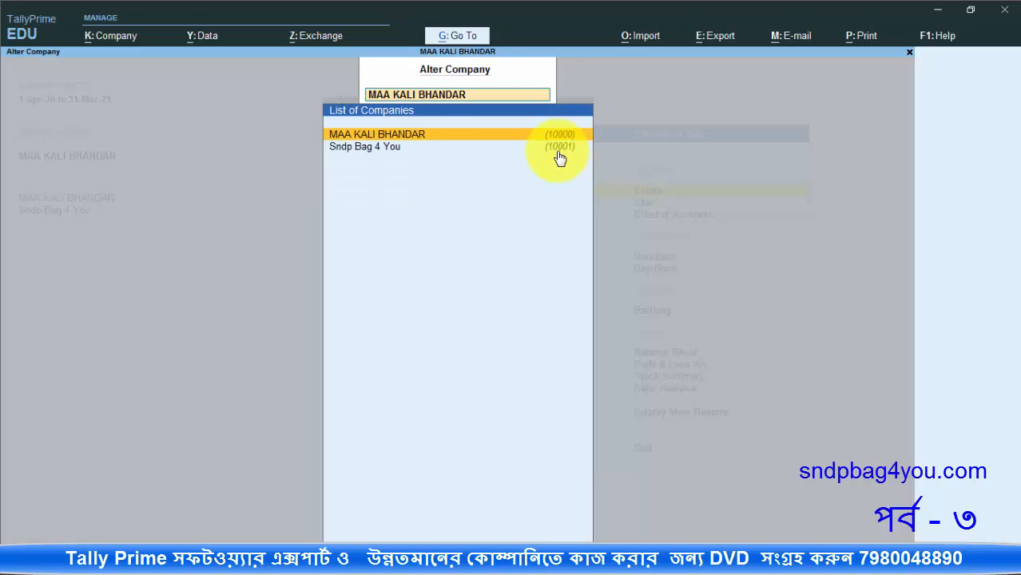
left_click(406, 147)
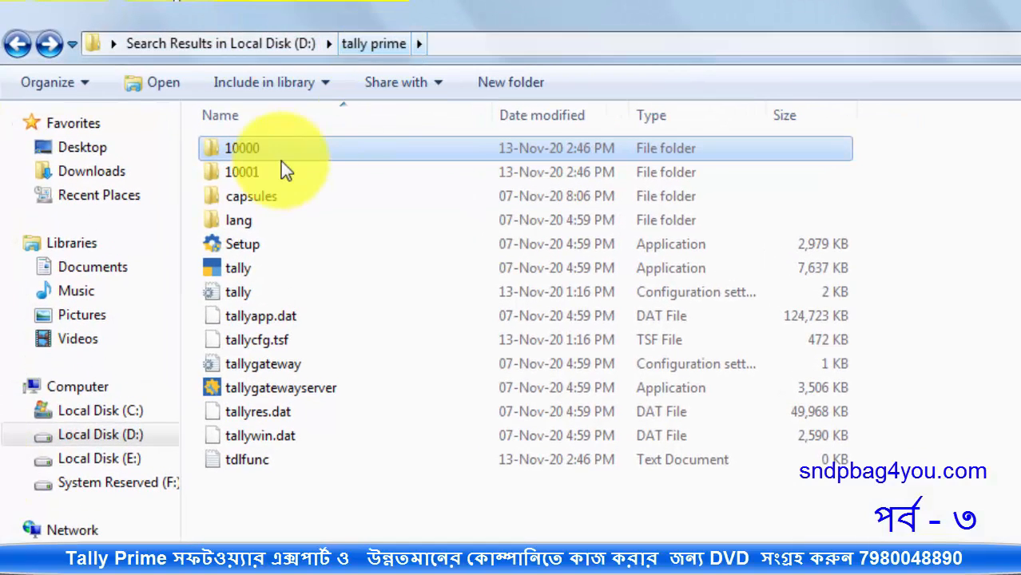
left_click(256, 171)
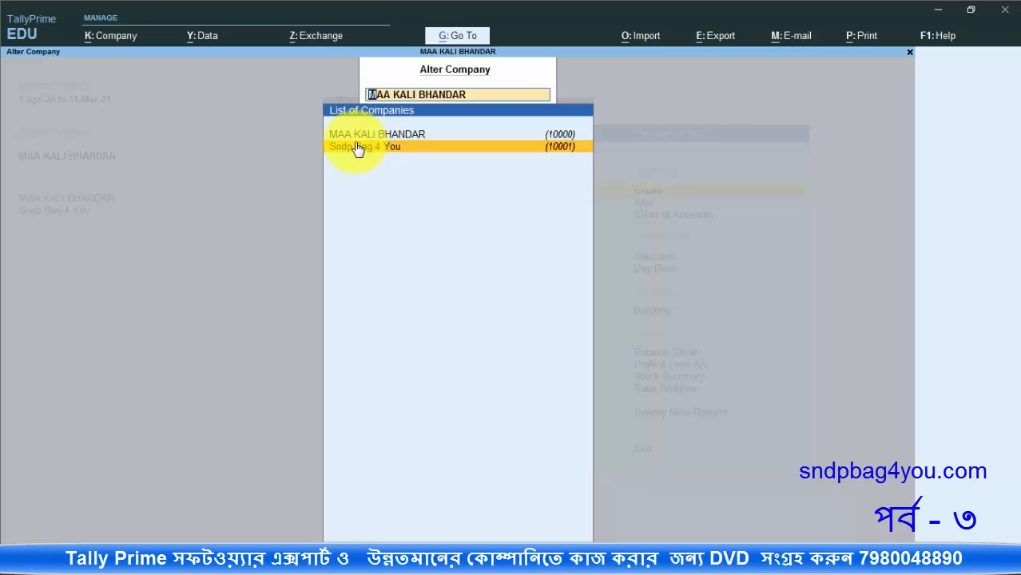
left_click(426, 150)
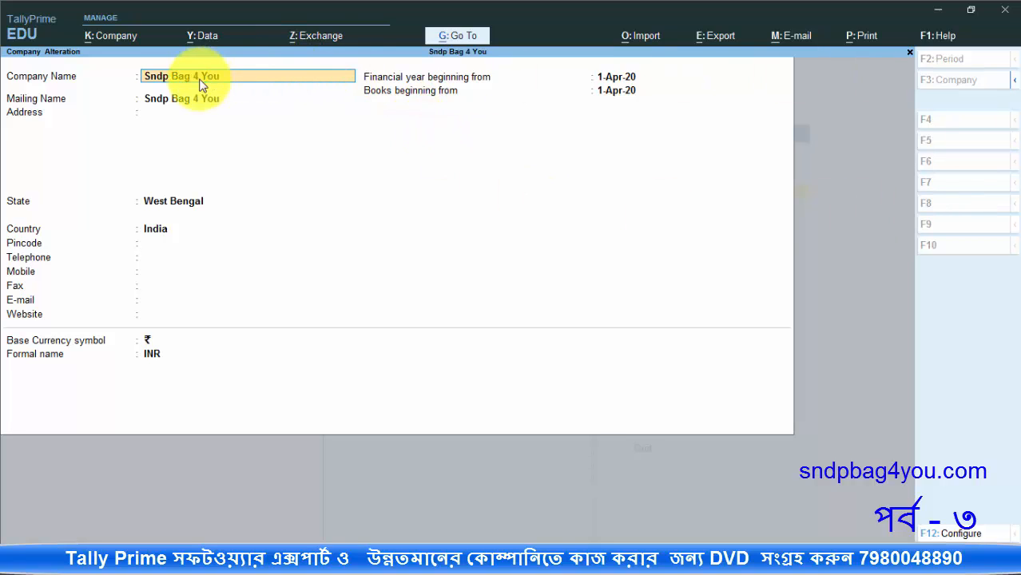
Step: Fill in the two-line address of Sndp Bag 4 You with its town and district, keeping the names, state and country
key("Return")
key("Return")
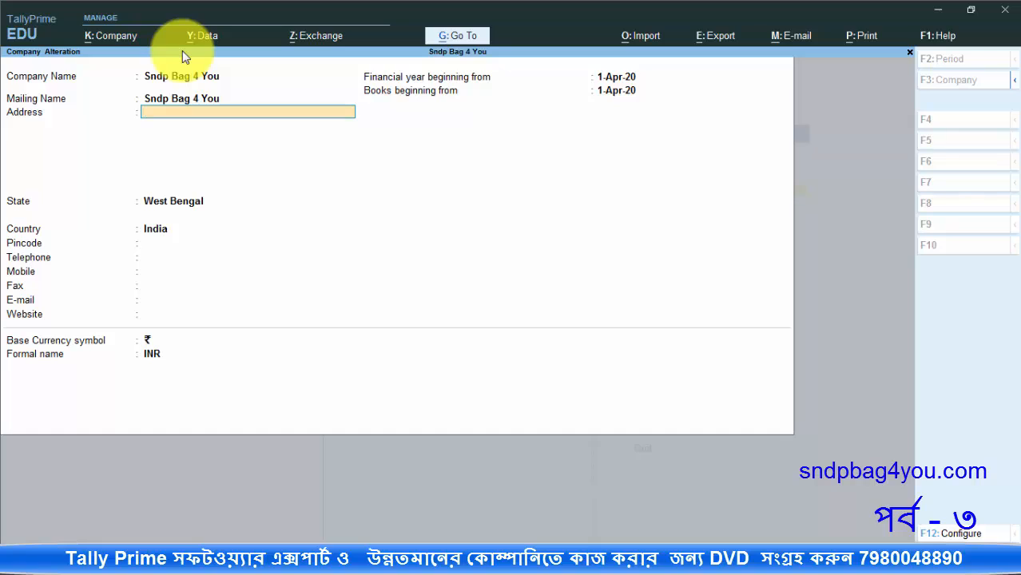
type("Amtala")
key("Return")
type("South")
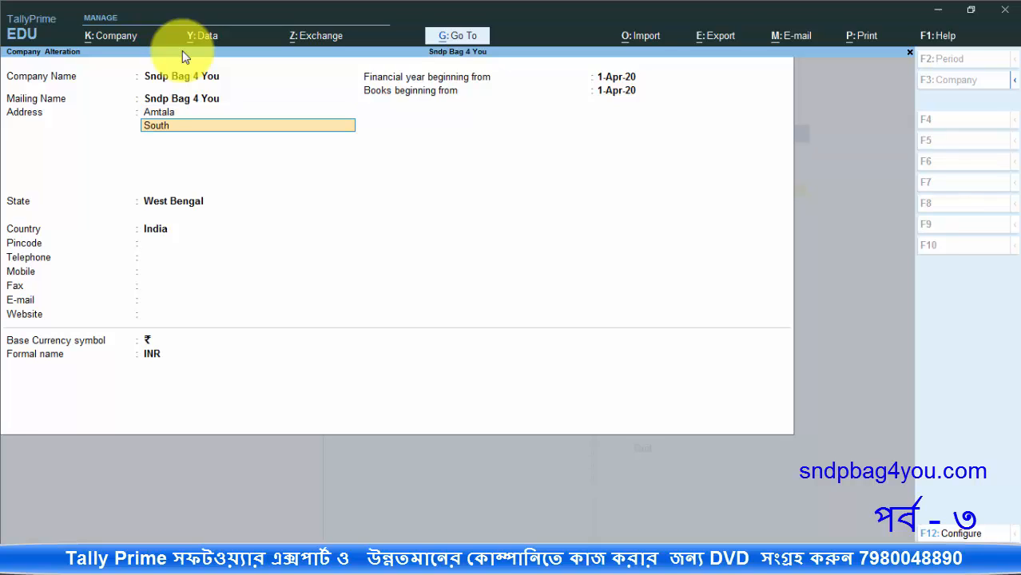
type(" 24 Pgs")
key("Return")
key("Return")
key("Return")
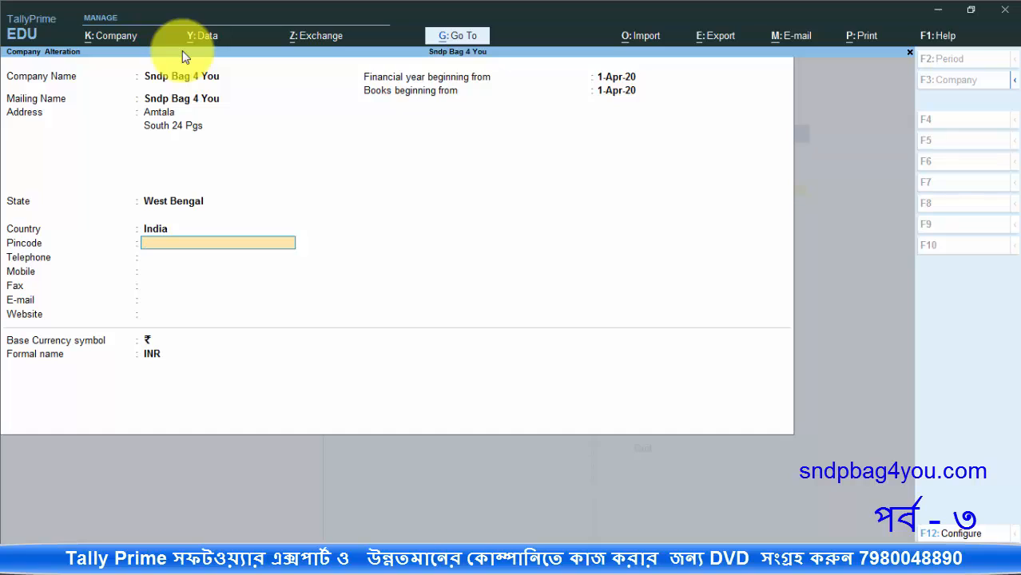
Step: Enter the company's postal pincode, leave the telephone, mobile, fax, e-mail and website fields empty, and save the alteration
type("74350")
key("Return")
key("Return")
key("Return")
key("Return")
key("Return")
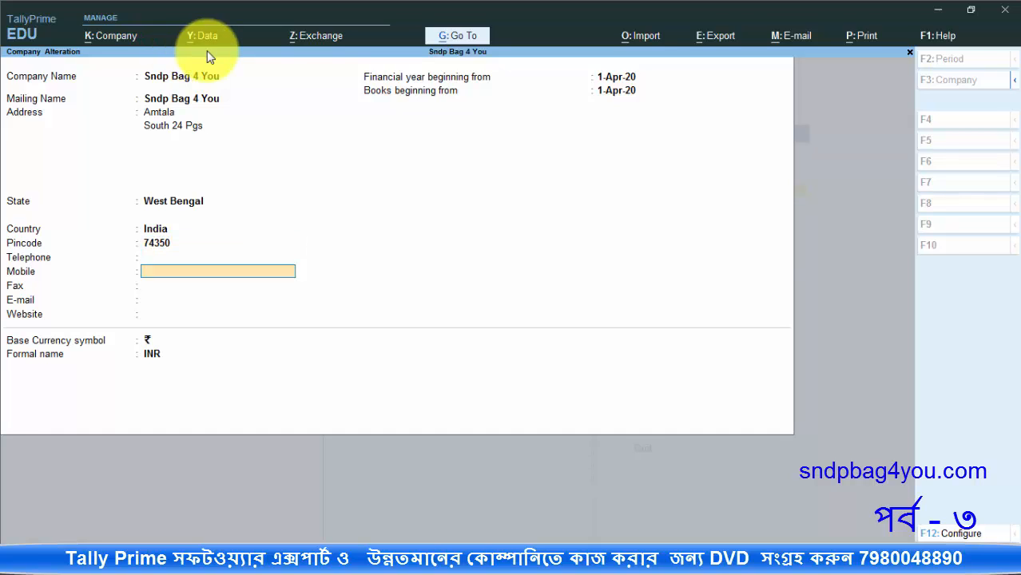
key("Return")
key("Return")
key("Return")
key("Return")
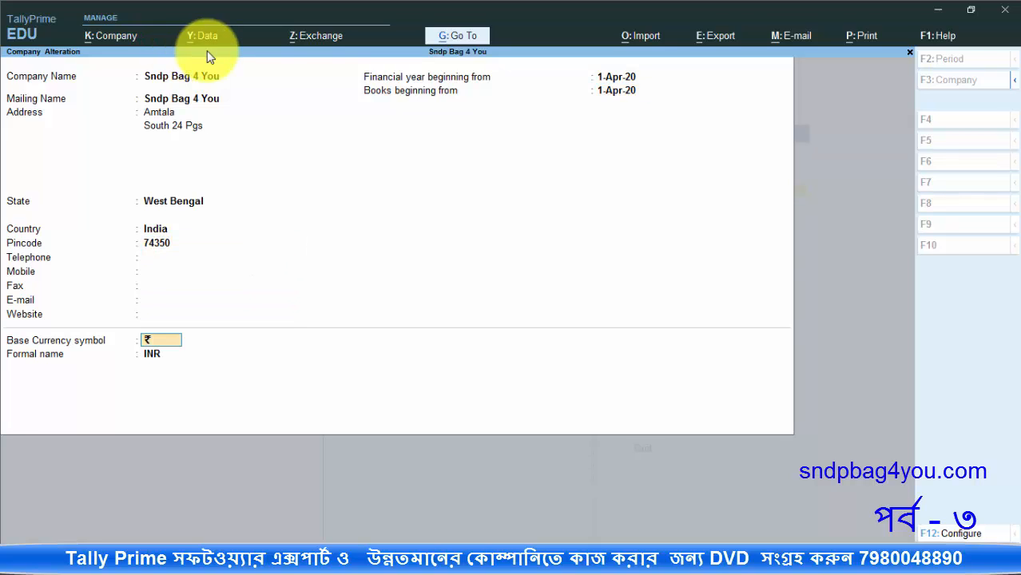
key("ctrl+a")
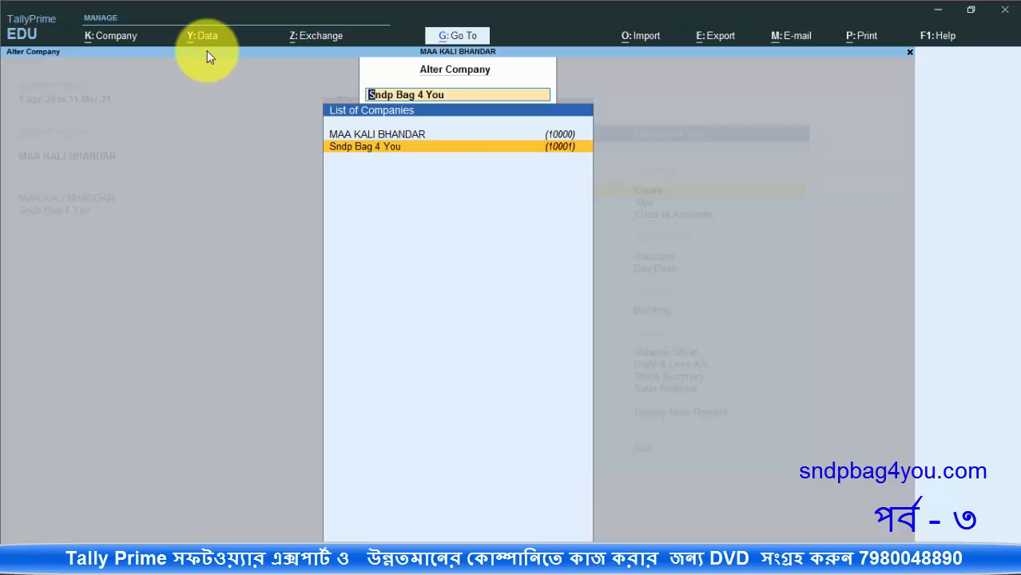
Step: Open the company MAA KALI BHANDAR for alteration and delete it, confirming both deletion prompts
key("Up")
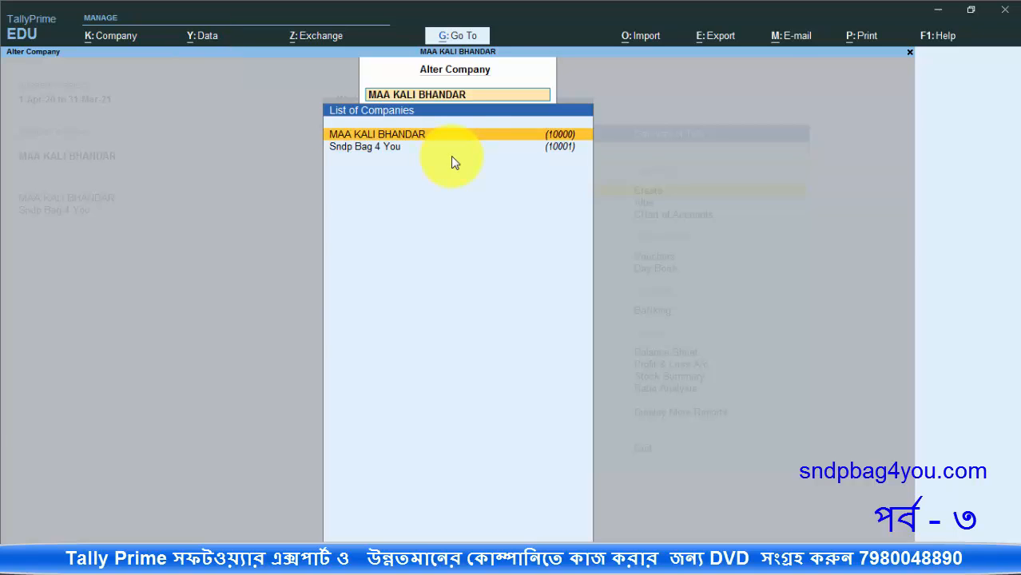
key("Return")
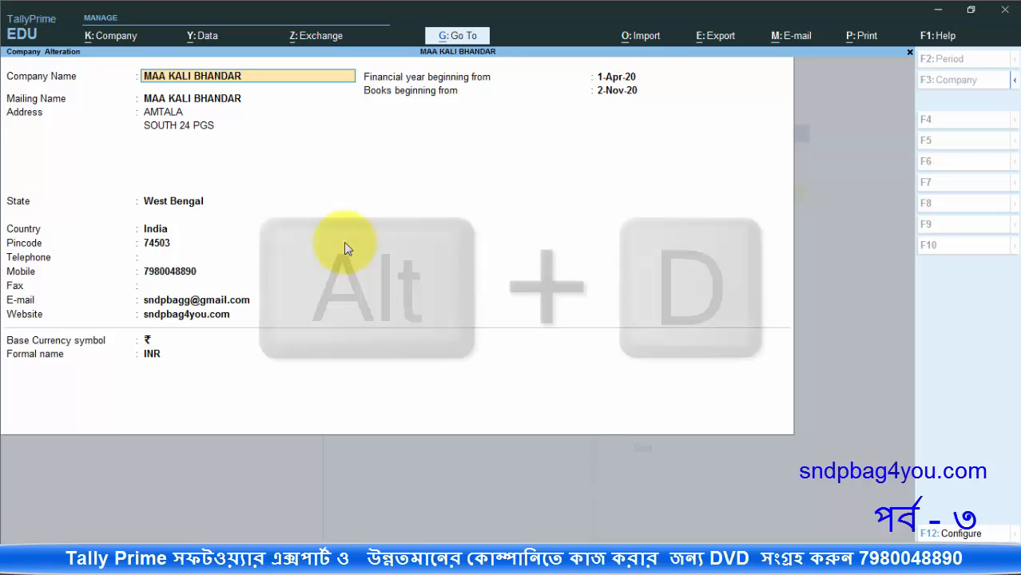
key("alt+d")
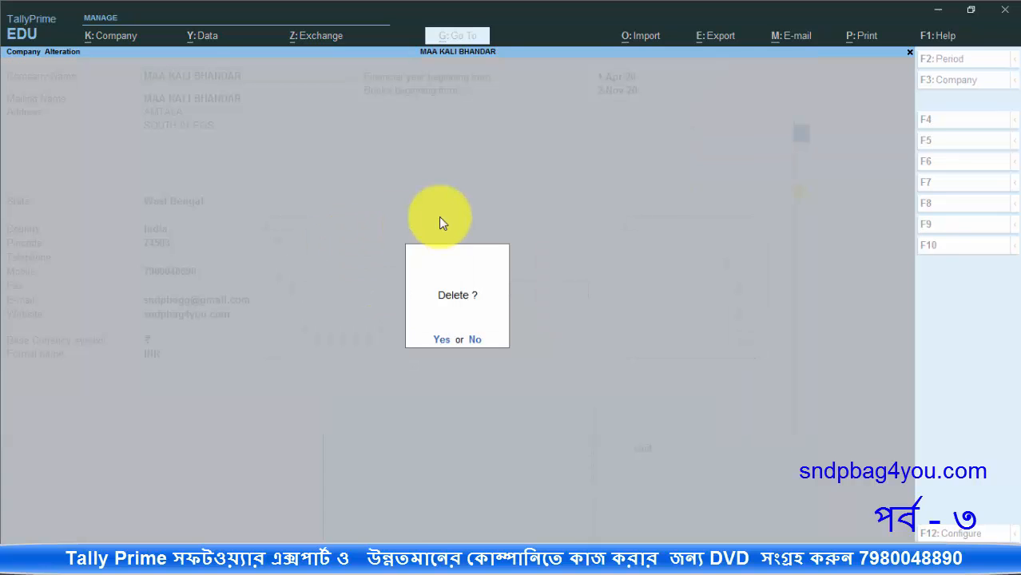
left_click(438, 342)
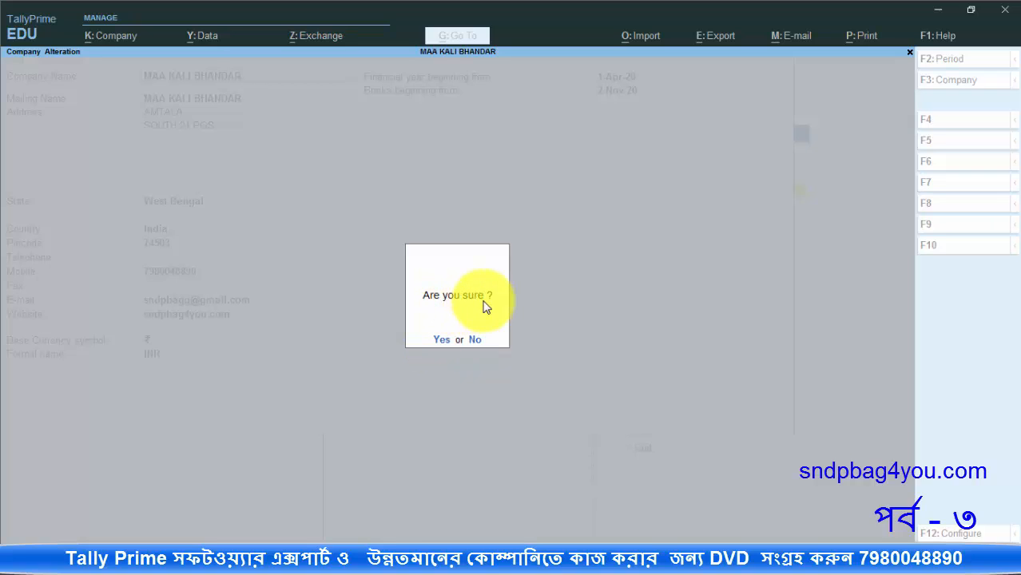
left_click(439, 343)
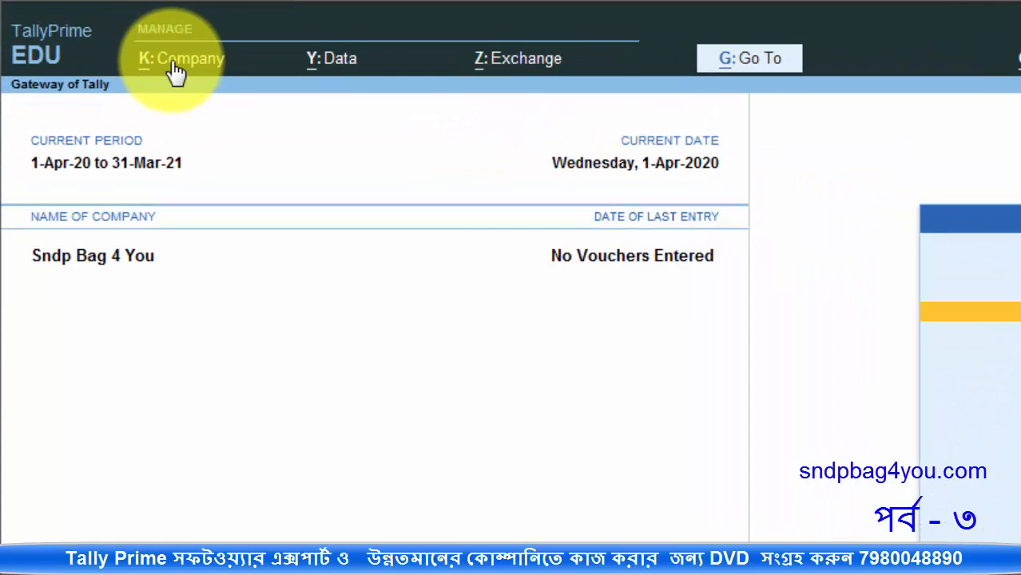
Step: Open Sndp Bag 4 You for alteration, request its deletion, and quit without deleting or saving
key("alt+k")
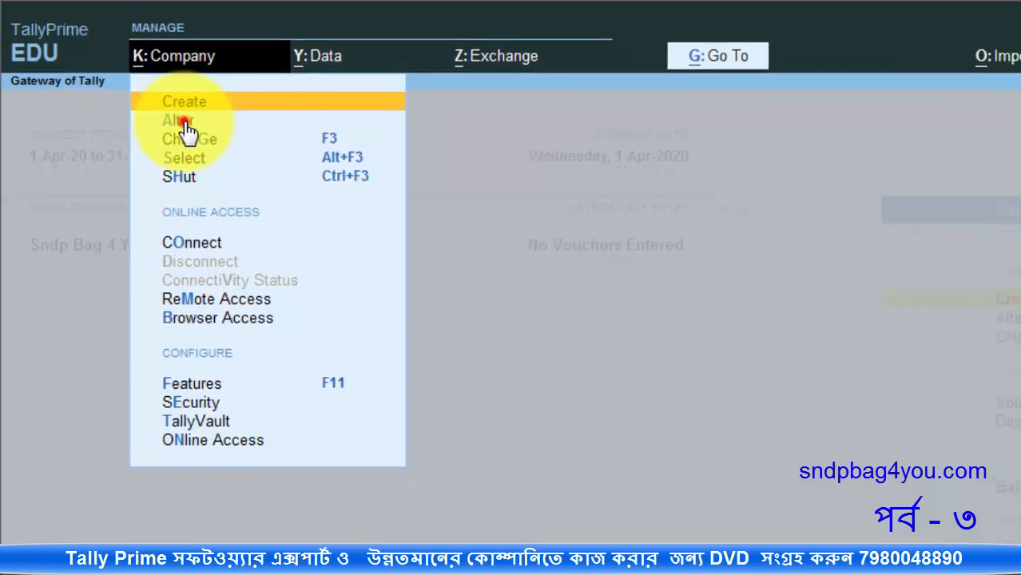
left_click(184, 126)
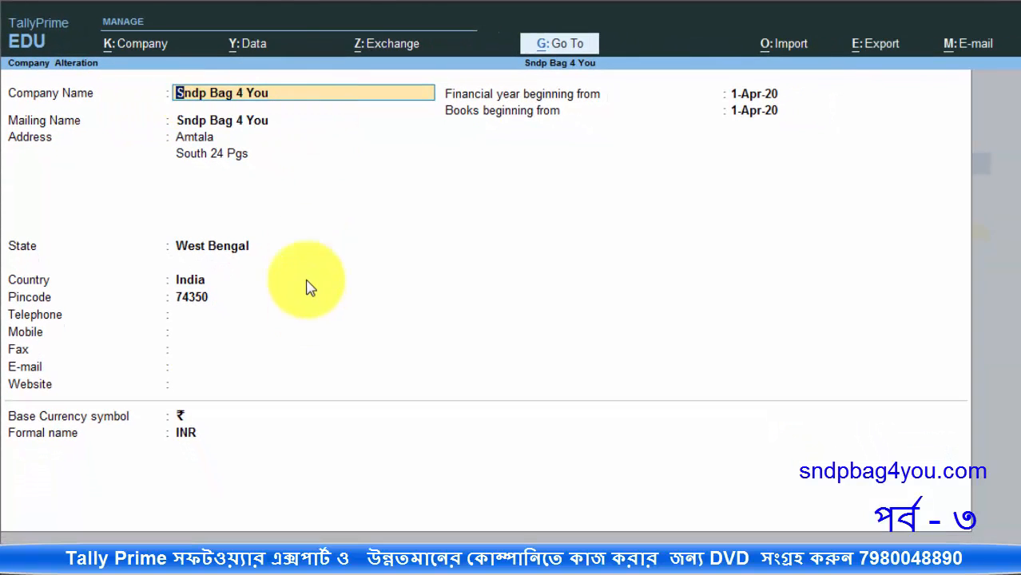
key("Return")
key("Return")
key("Return")
key("Return")
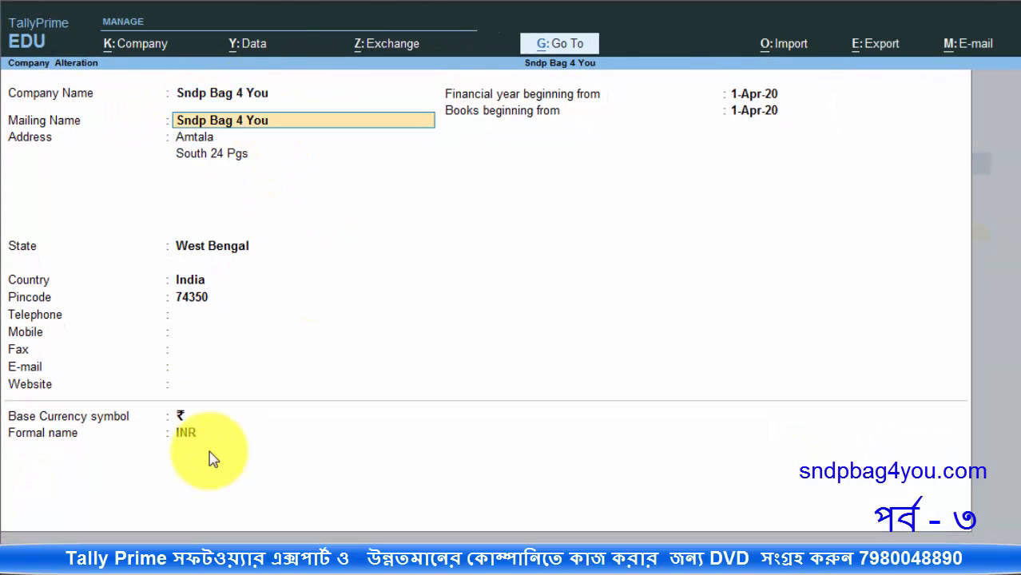
key("Return")
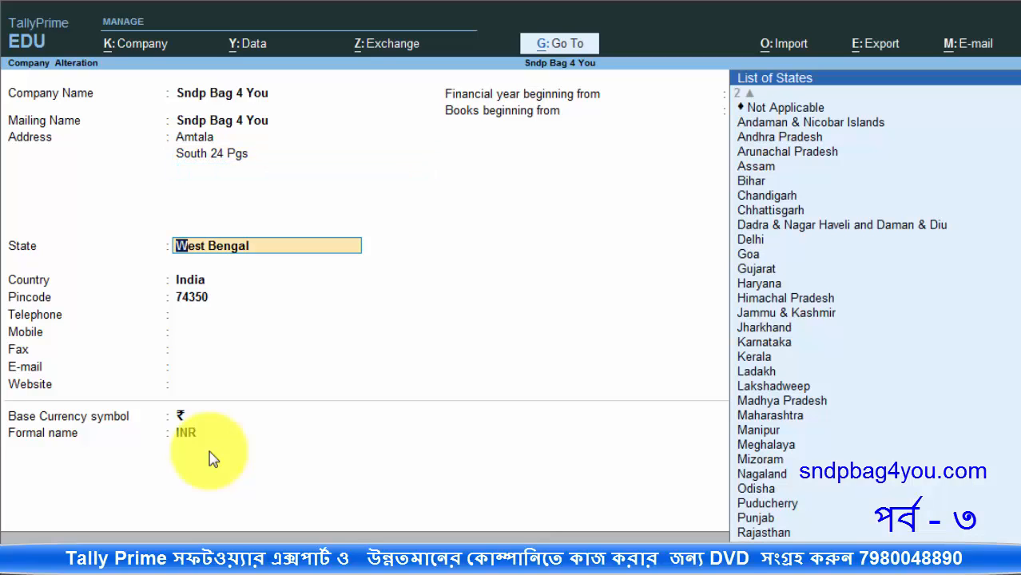
key("alt+d")
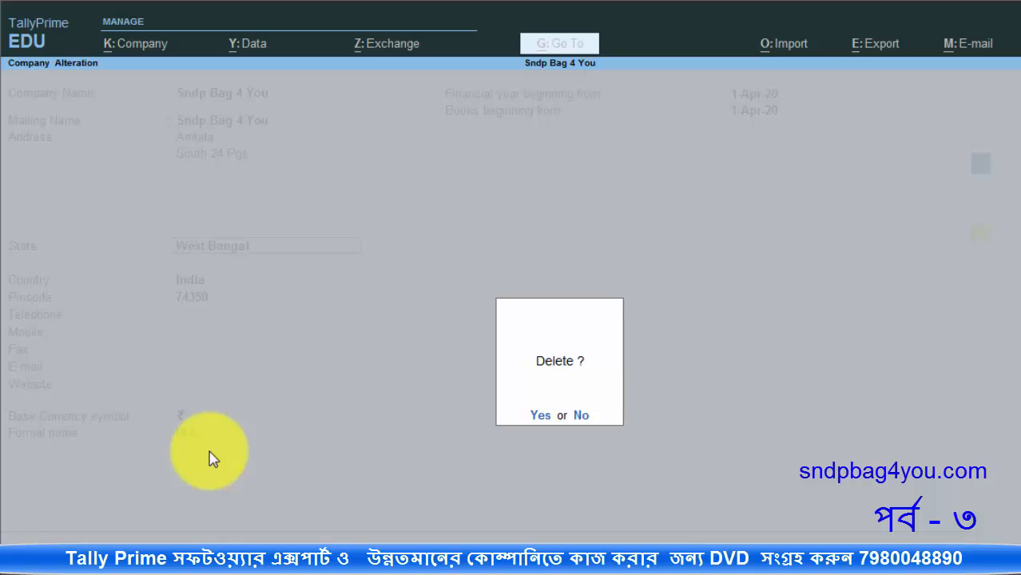
key("Escape")
key("Escape")
key("Escape")
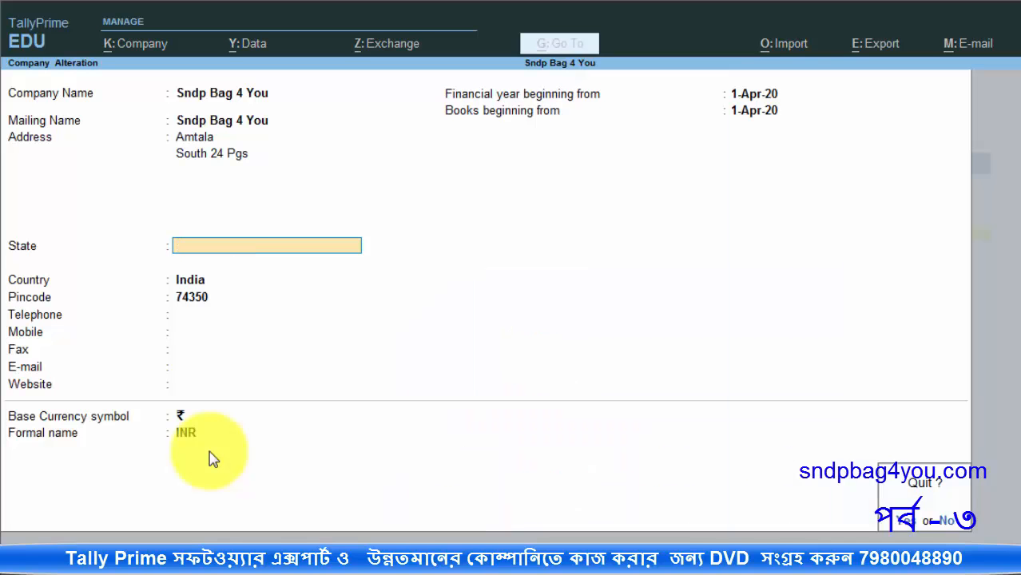
key("Return")
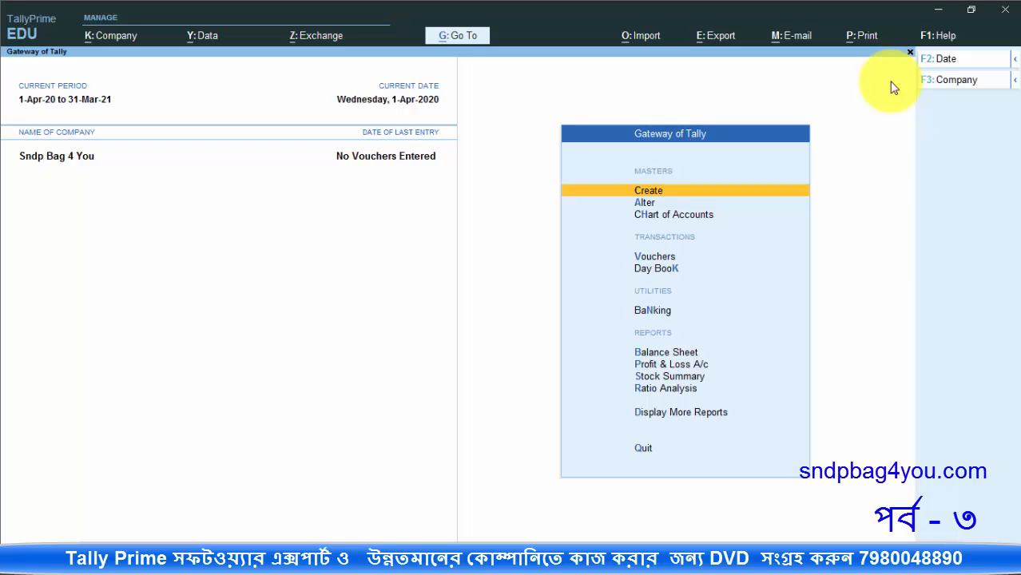
Step: Check which companies remain in the list of companies and return to the Gateway of Tally
left_click(973, 82)
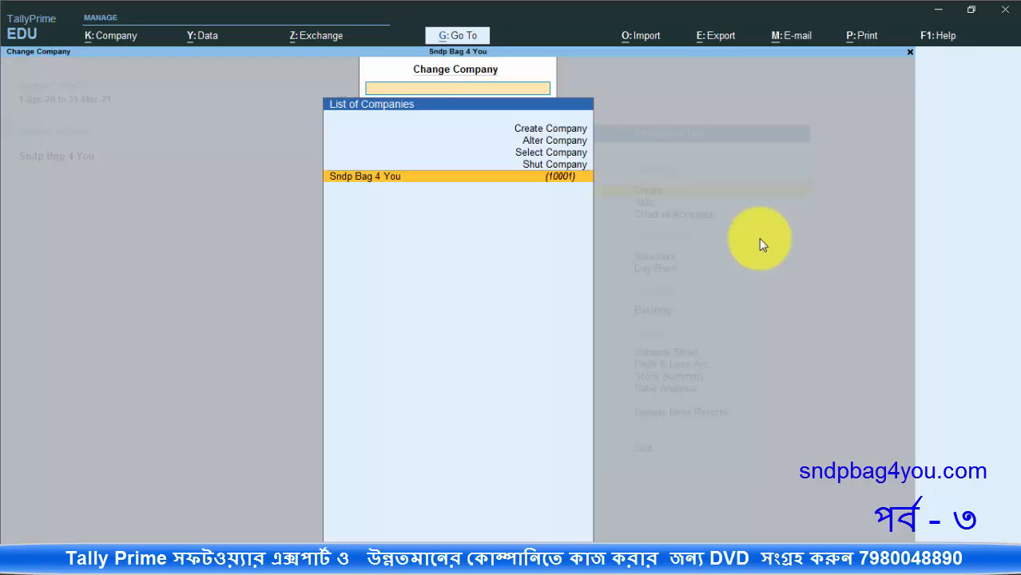
key("Return")
key("Escape")
key("Escape")
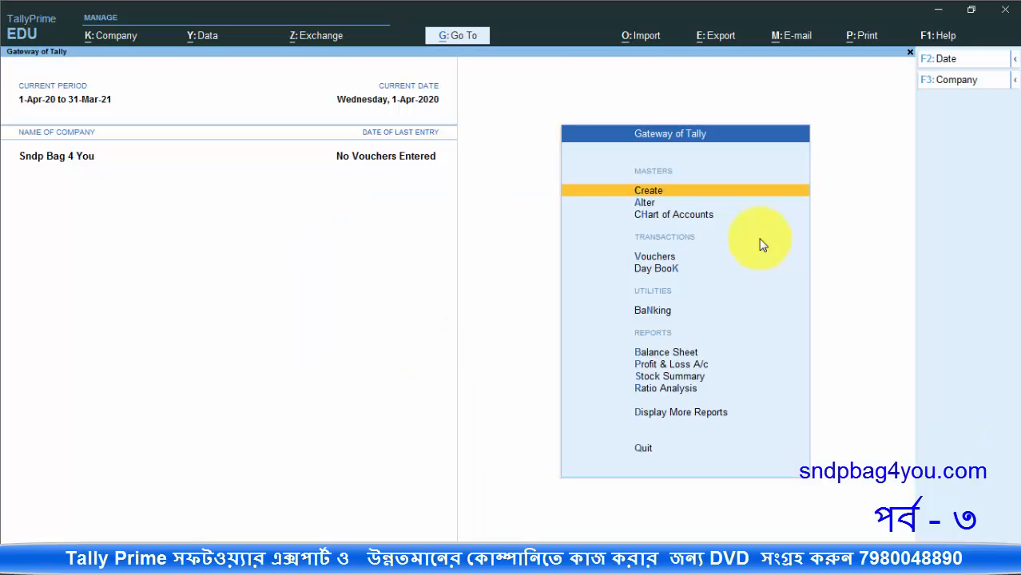